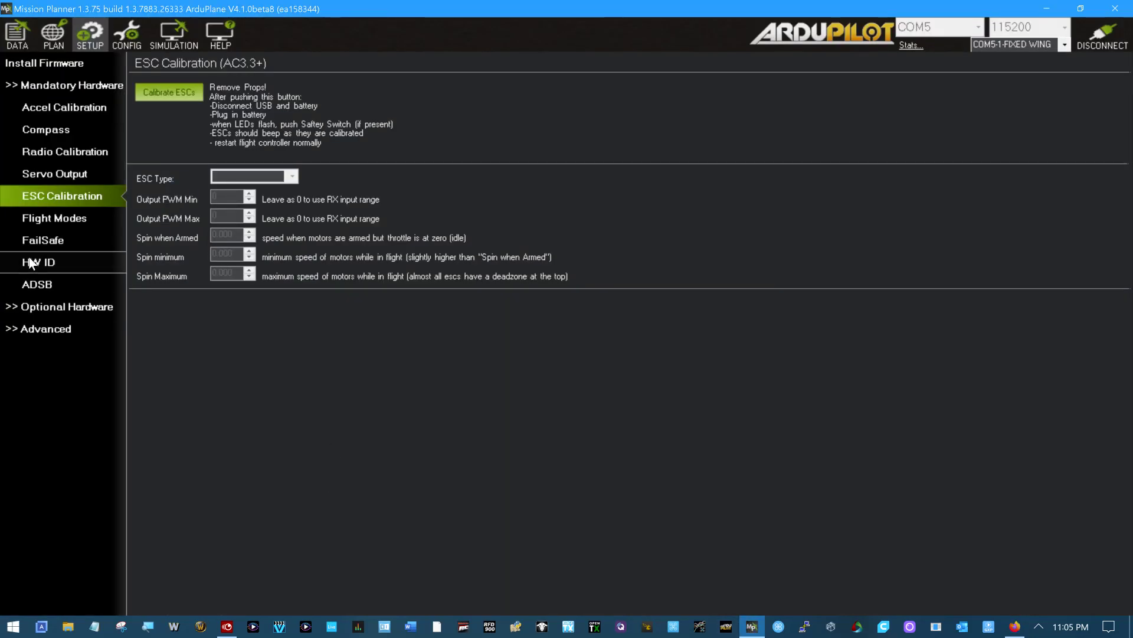
# Step: Show the Flight Modes setup page (RTL, RTL, FBWA, FBWA, Manual, Manual), keeping Flight Mode 3 at FBWA
pyautogui.click(52, 220)
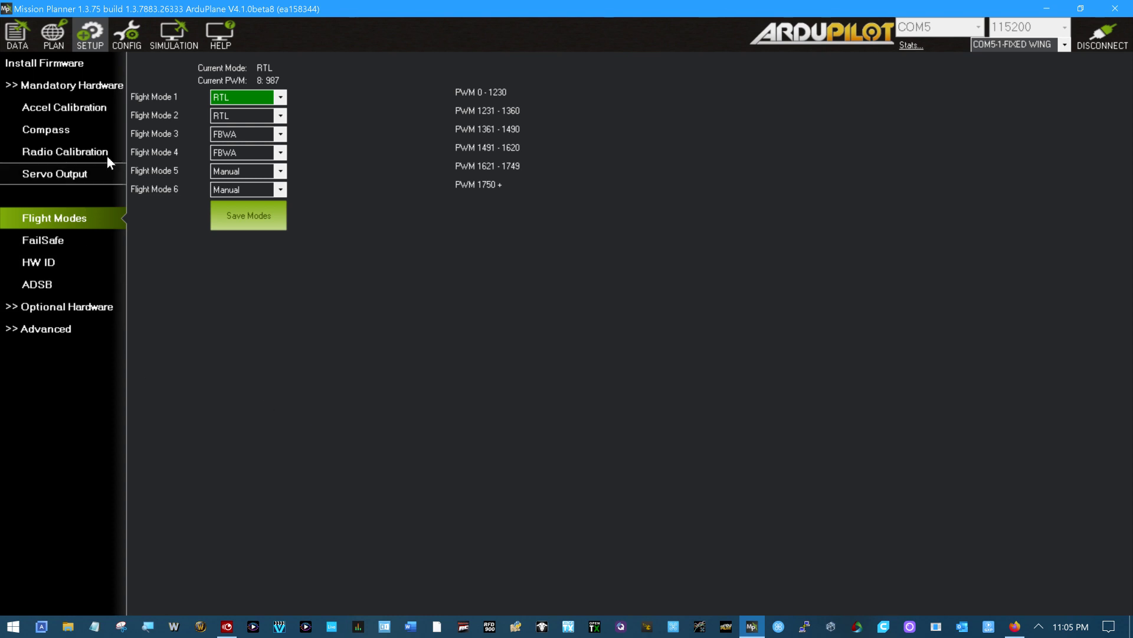
pyautogui.click(126, 37)
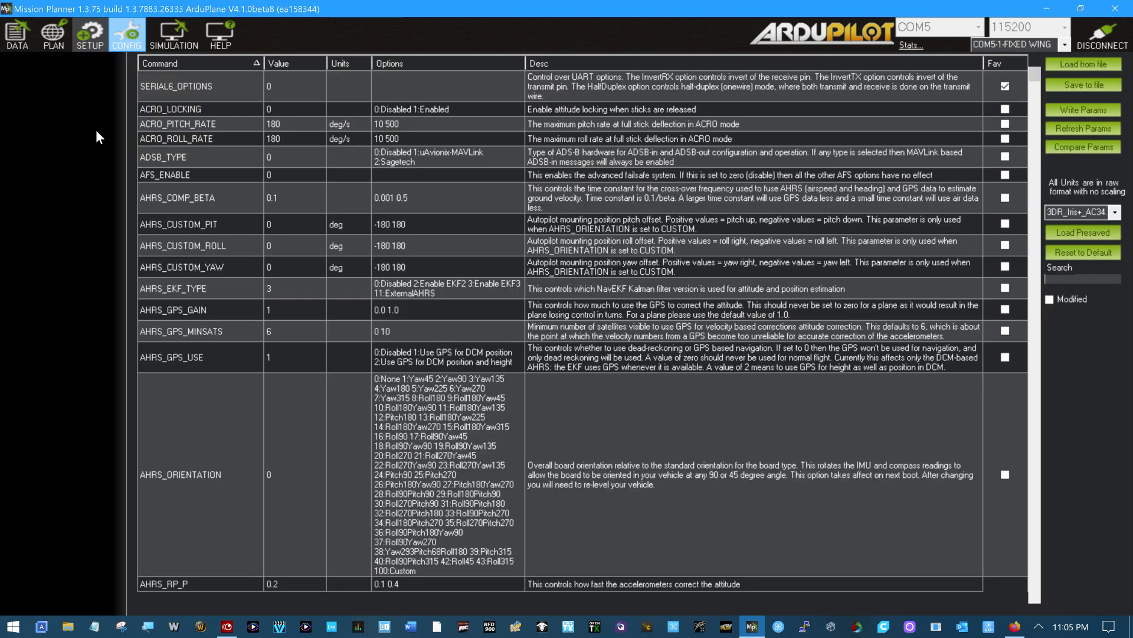
pyautogui.click(67, 63)
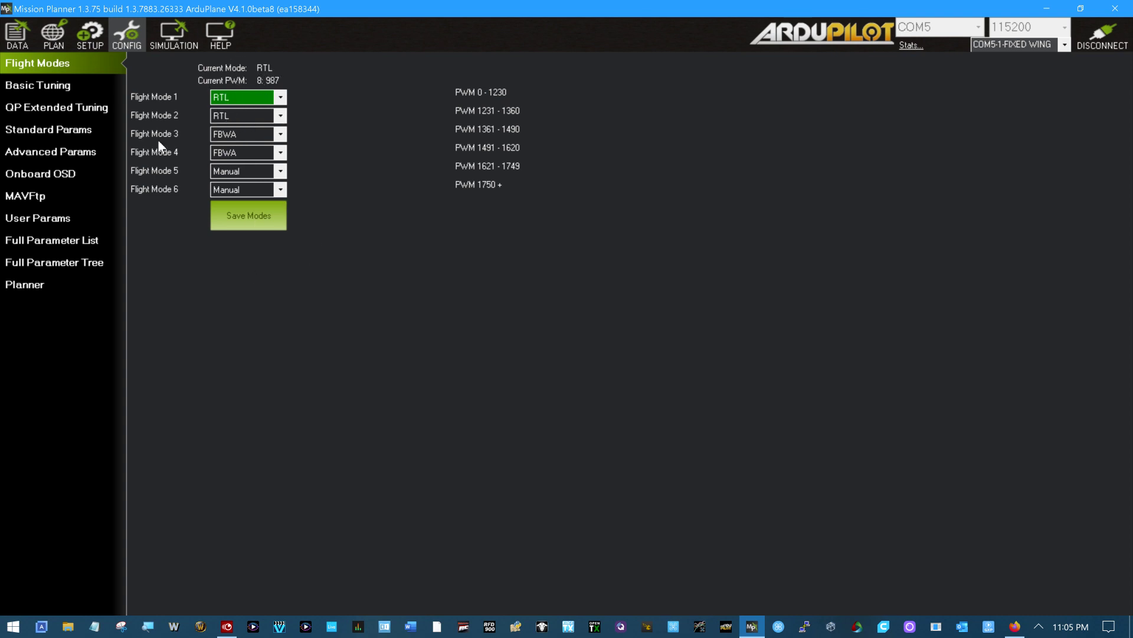
pyautogui.click(90, 34)
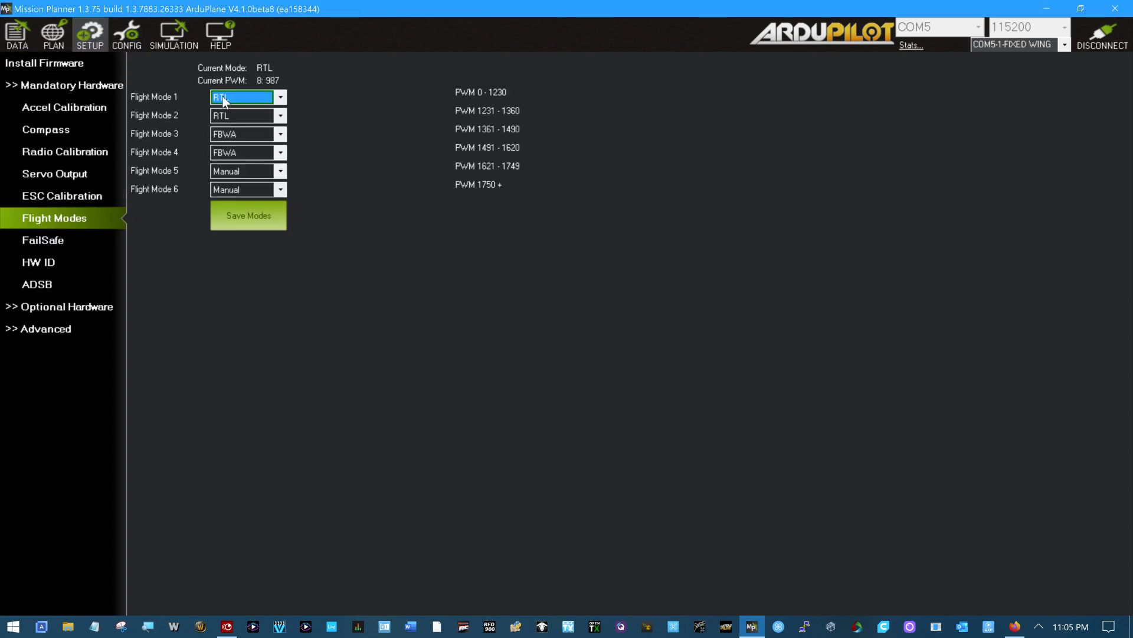
pyautogui.click(237, 134)
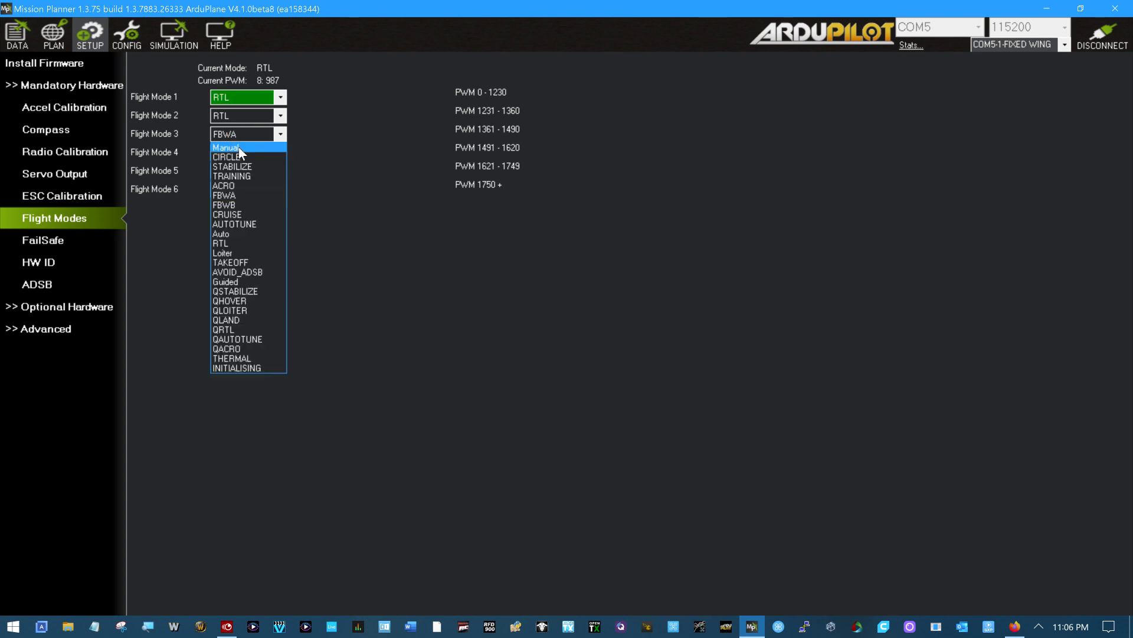
pyautogui.click(405, 162)
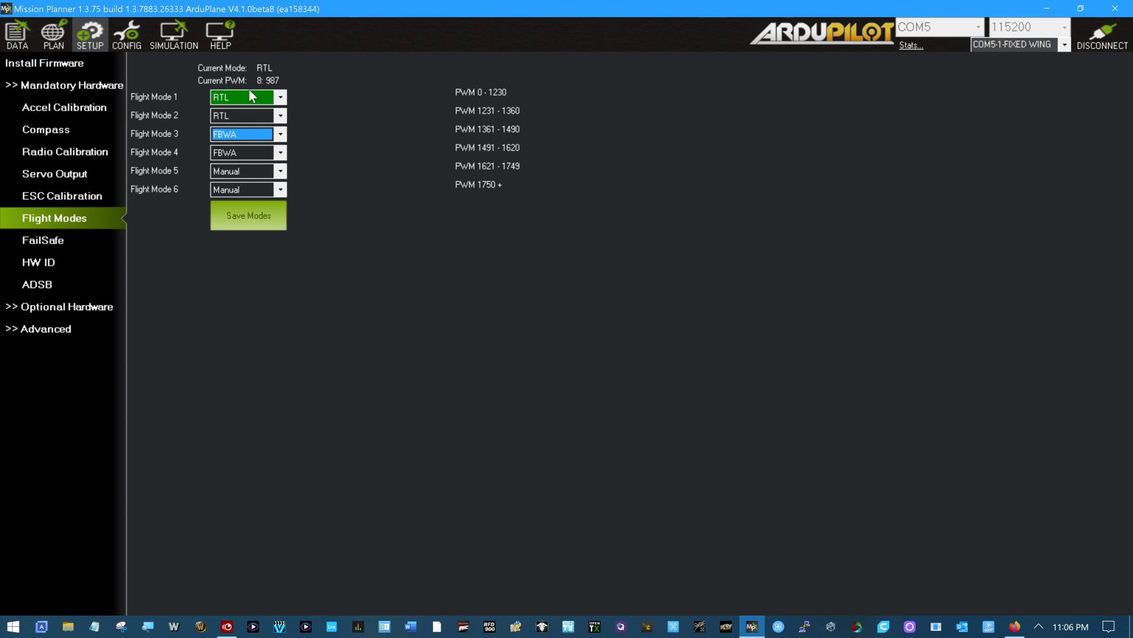
# Step: Filter the Full Parameter List for 'mode_' and change FLTMODE_CH from 8 to 11
pyautogui.click(129, 42)
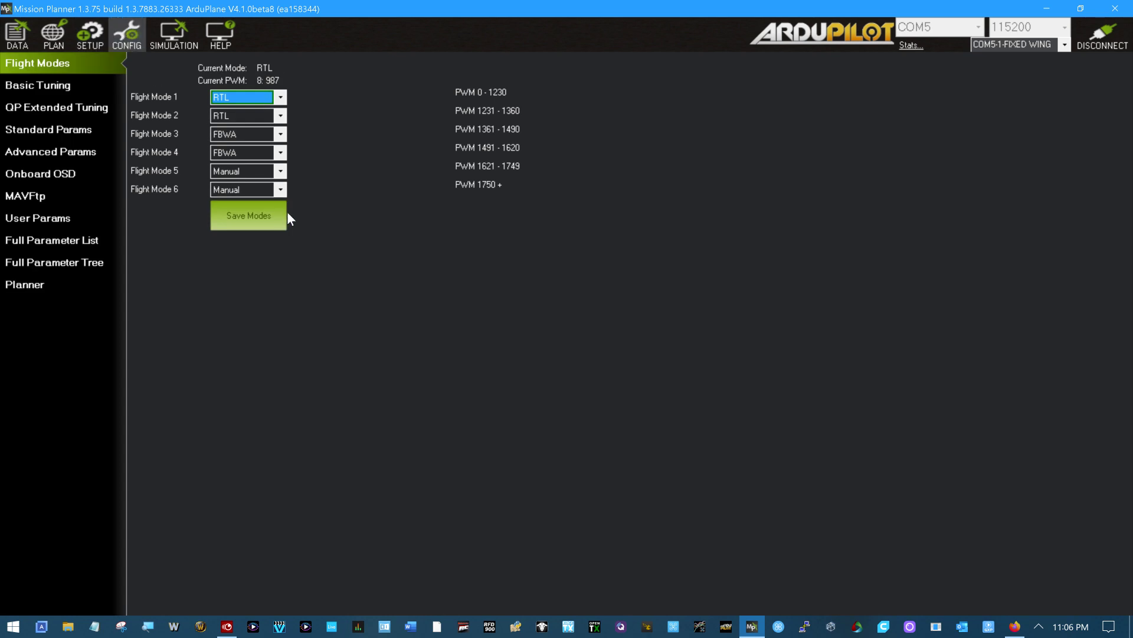
pyautogui.click(51, 239)
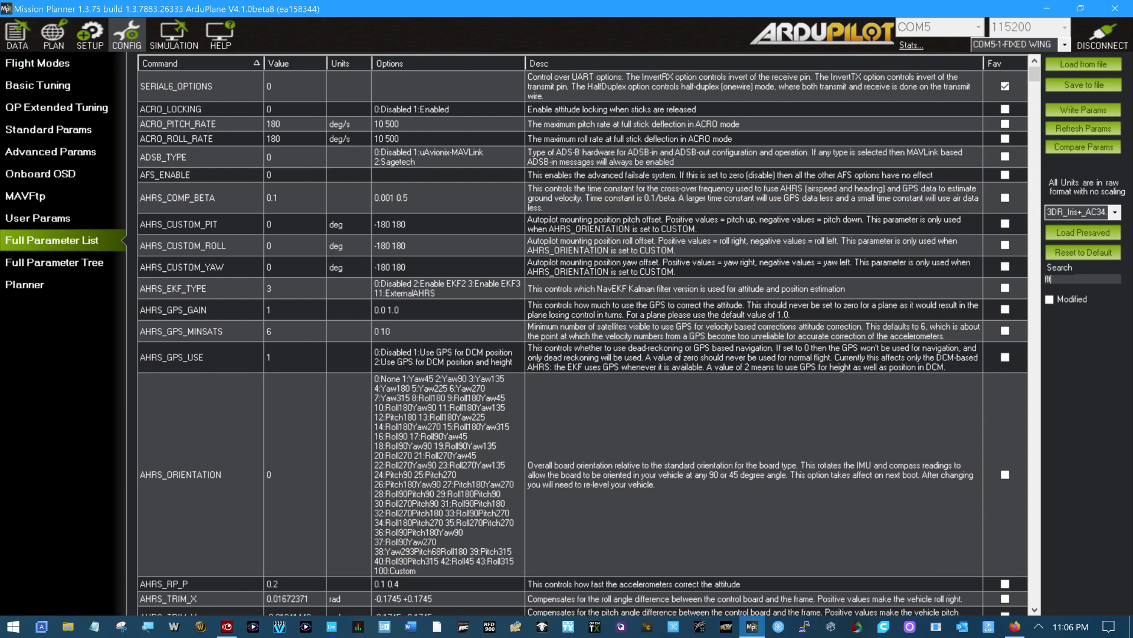
pyautogui.write('mode')
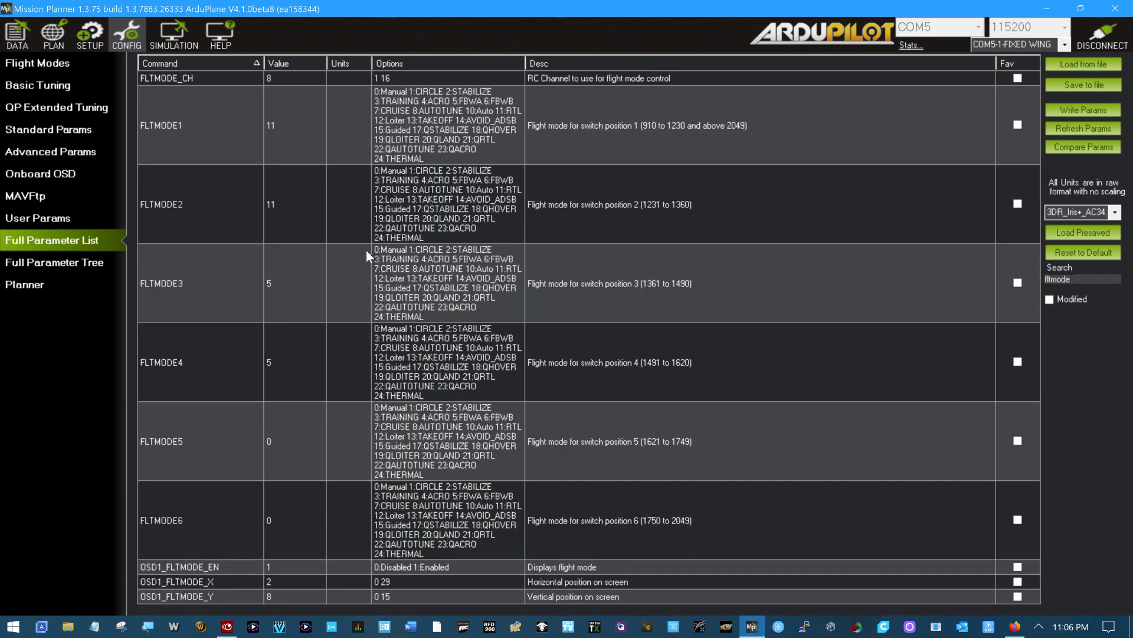
pyautogui.write('_')
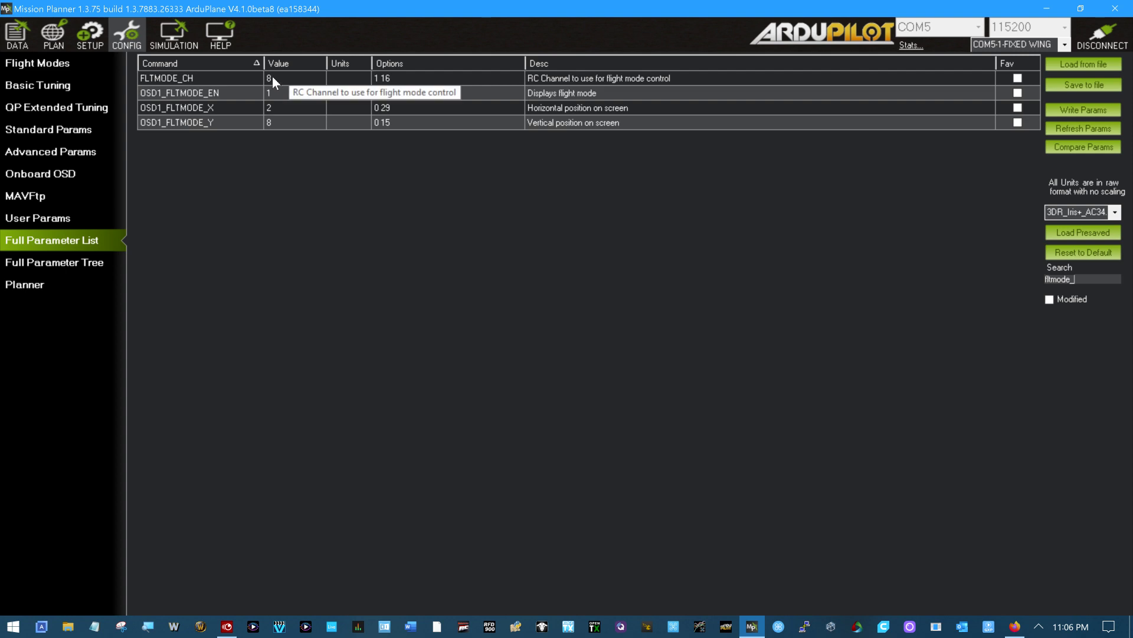
pyautogui.click(271, 77)
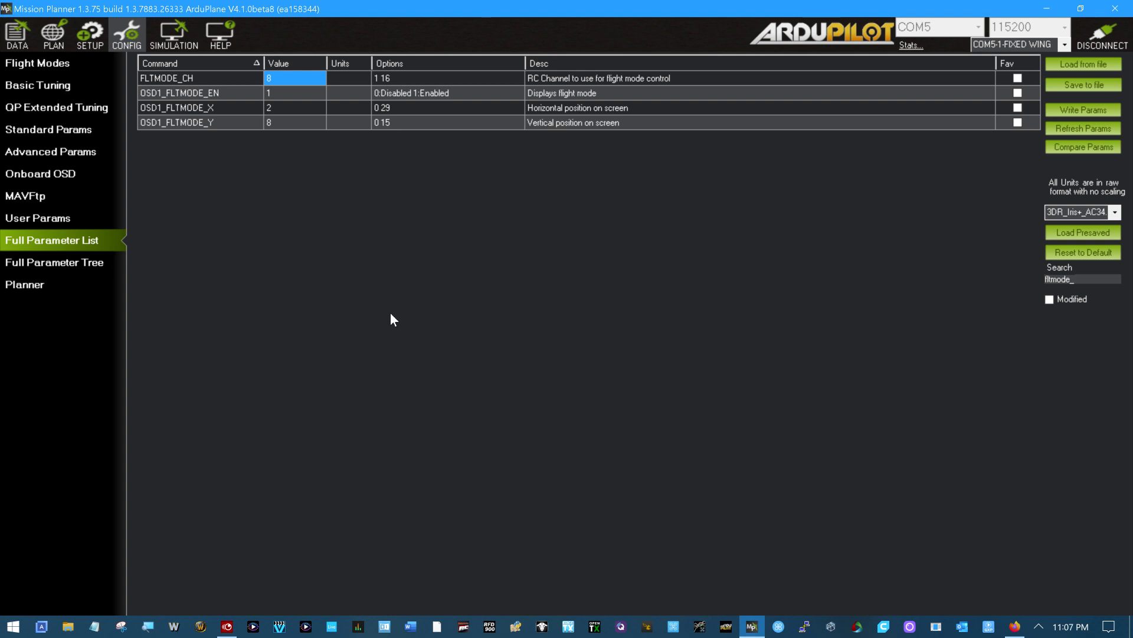
pyautogui.write('11')
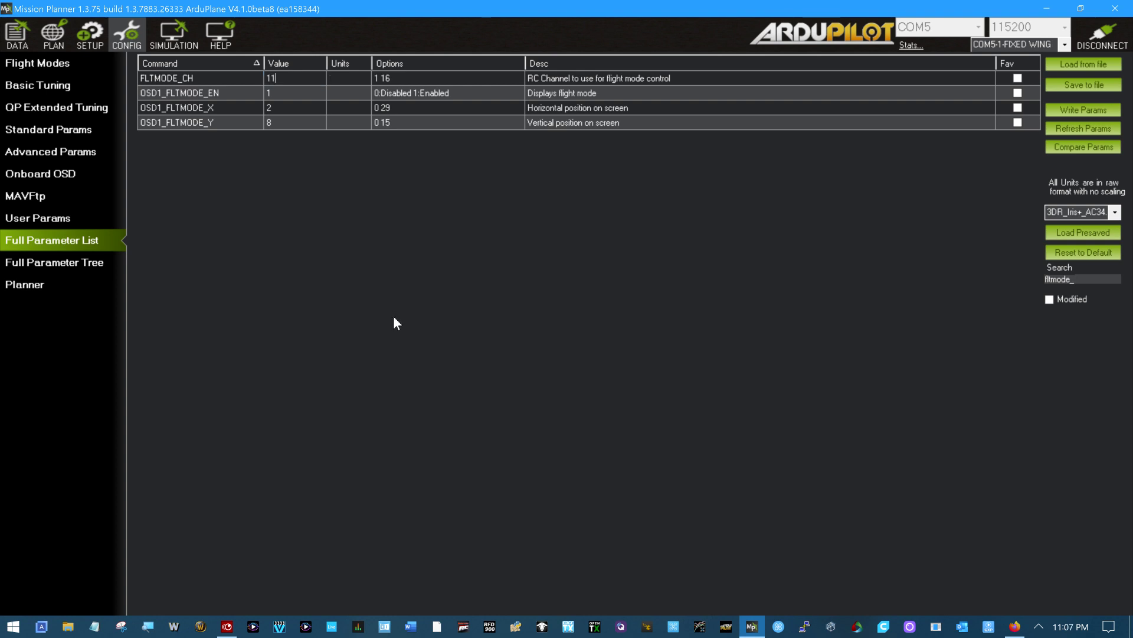
pyautogui.press('Tab')
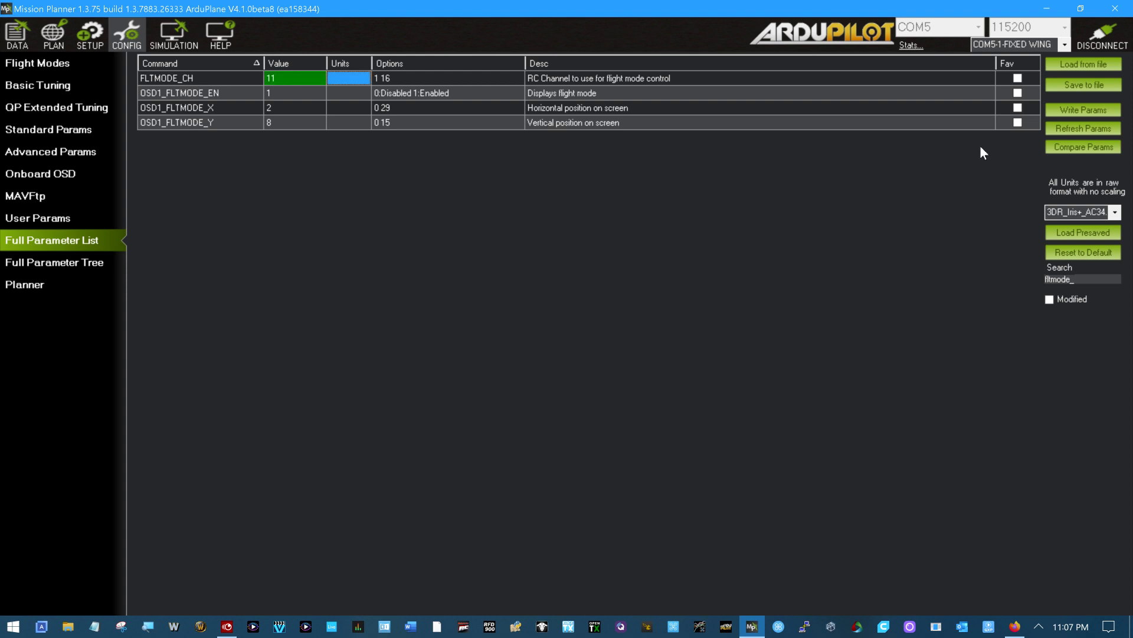
# Step: Write the parameters to the aircraft and overwrite Mini Talon.param with them
pyautogui.click(1051, 110)
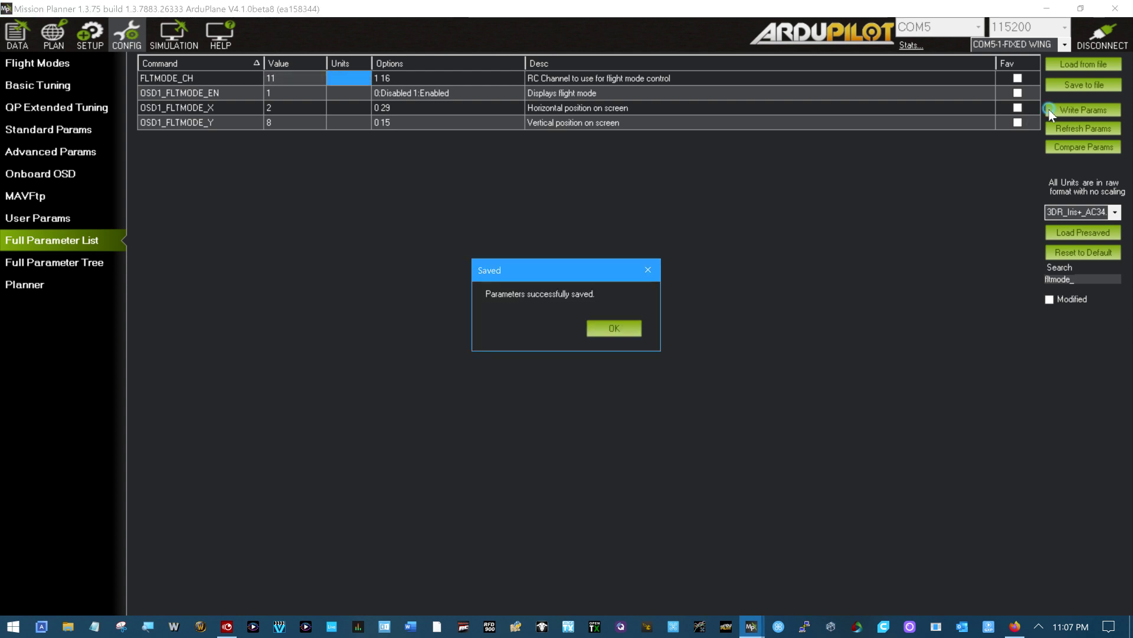
pyautogui.click(614, 328)
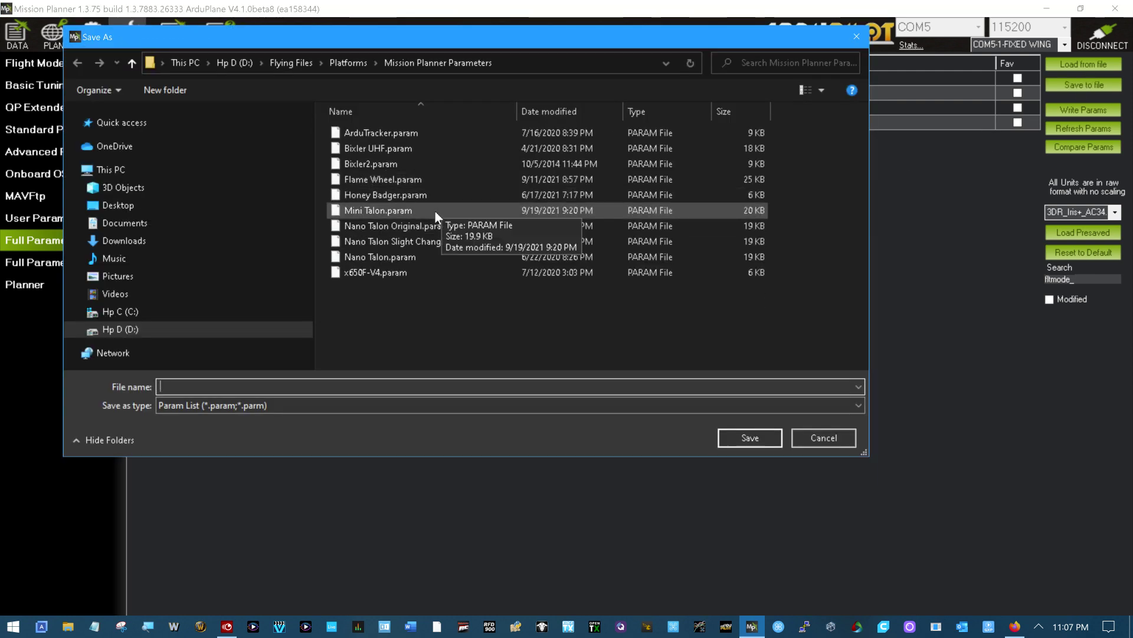
pyautogui.click(434, 211)
pyautogui.click(742, 442)
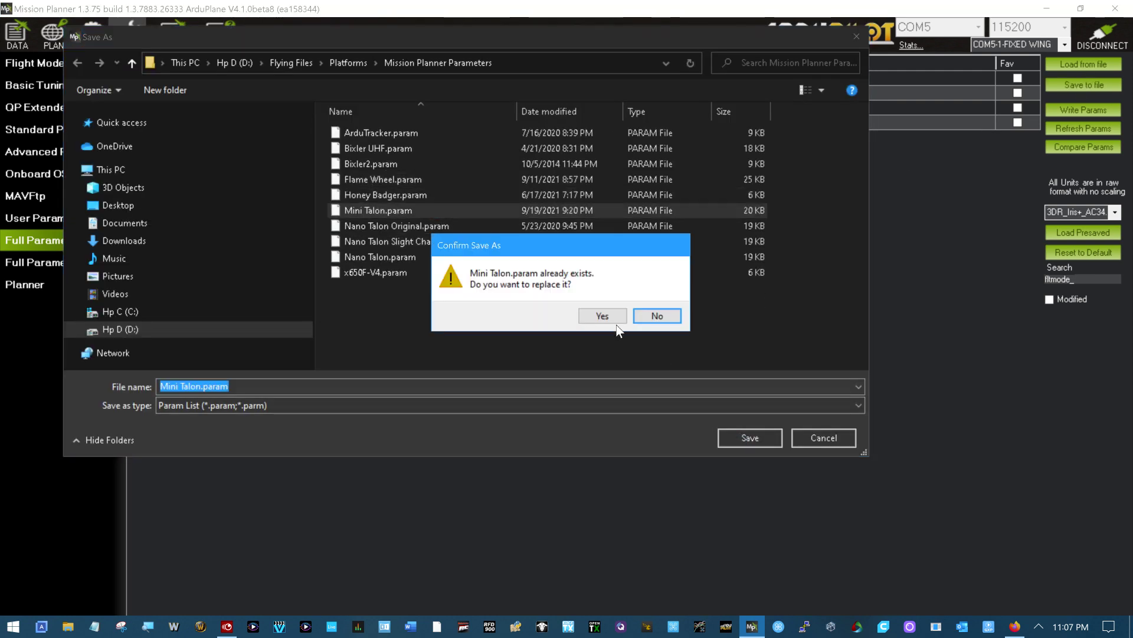
pyautogui.click(603, 314)
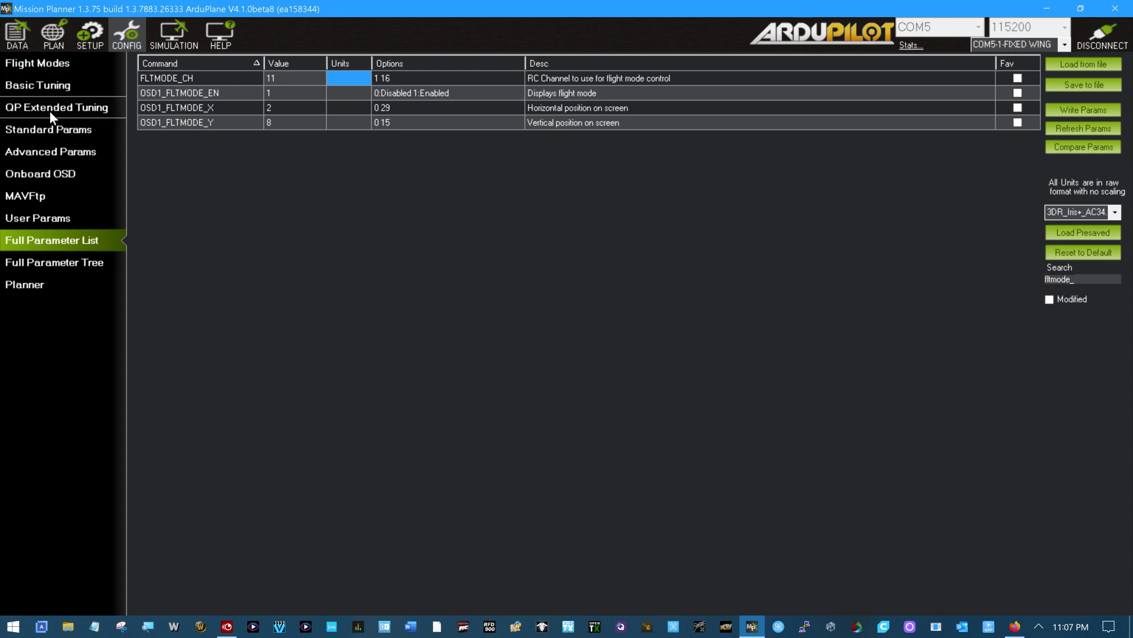
# Step: Return to the SETUP Flight Modes page, now reading channel 11
pyautogui.click(90, 36)
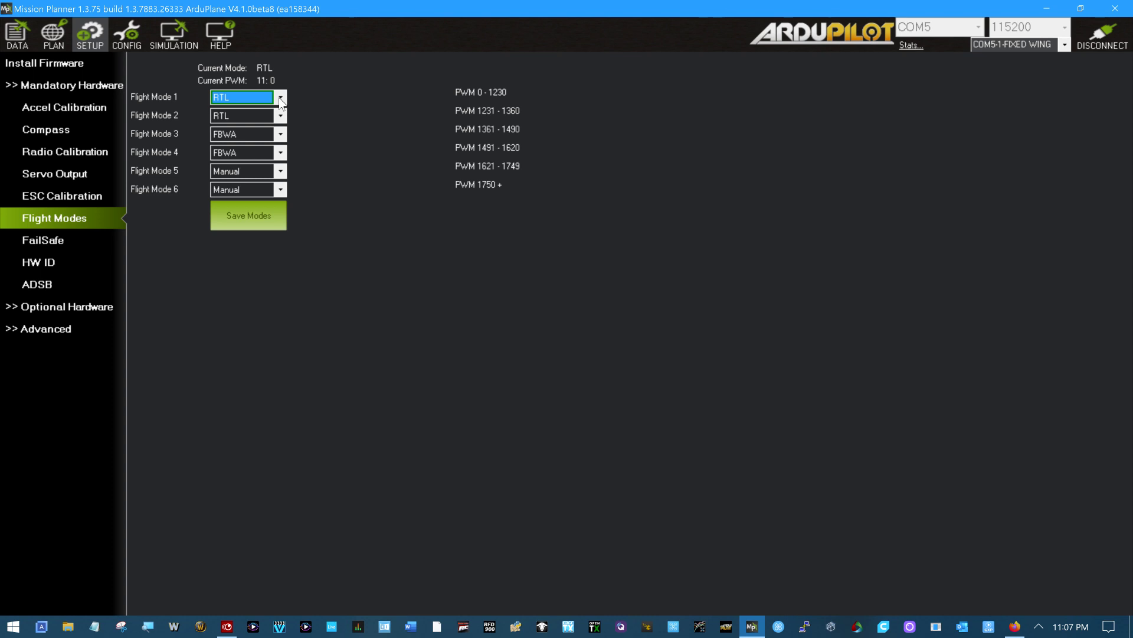
# Step: Set Flight Modes 1–4 to Manual, CRUISE, FBWA and CIRCLE
pyautogui.click(279, 100)
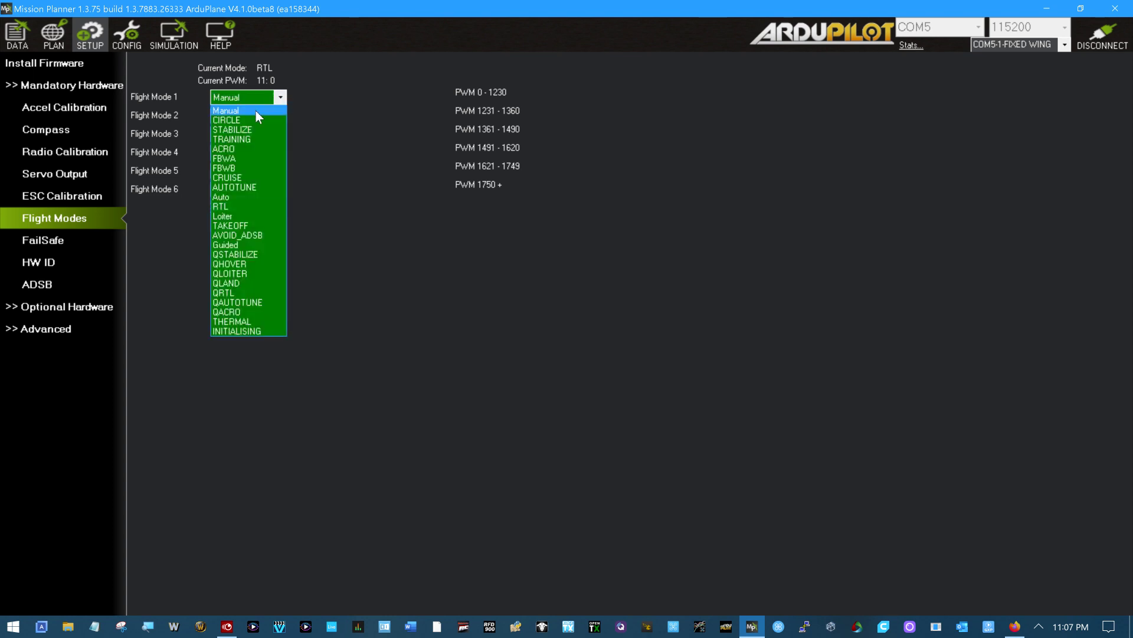
pyautogui.click(256, 111)
pyautogui.click(281, 97)
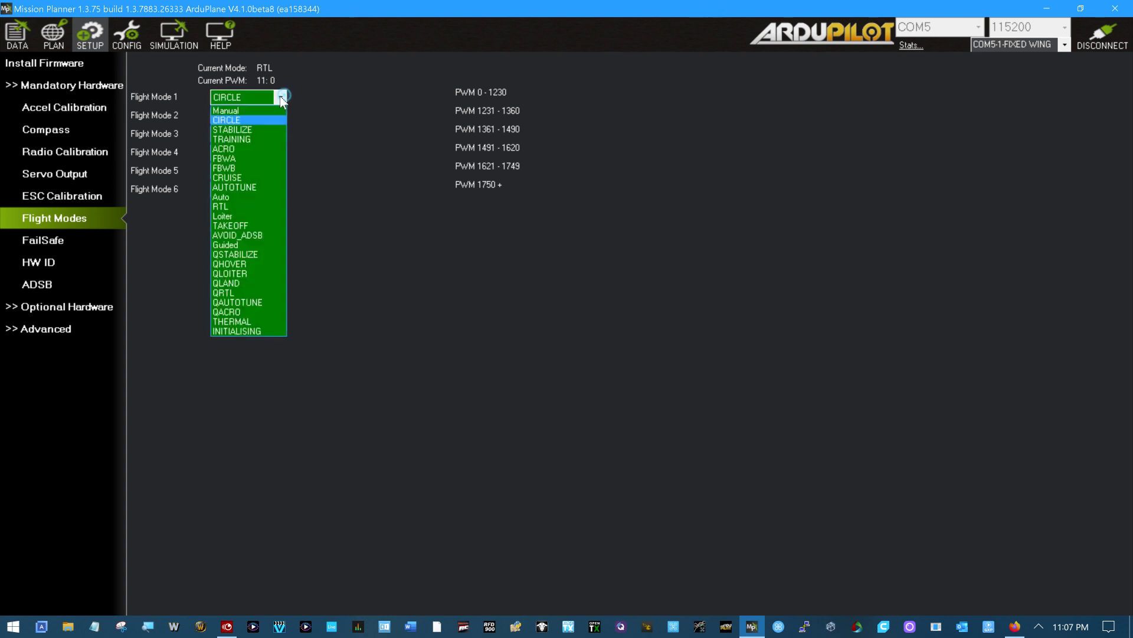
pyautogui.click(250, 112)
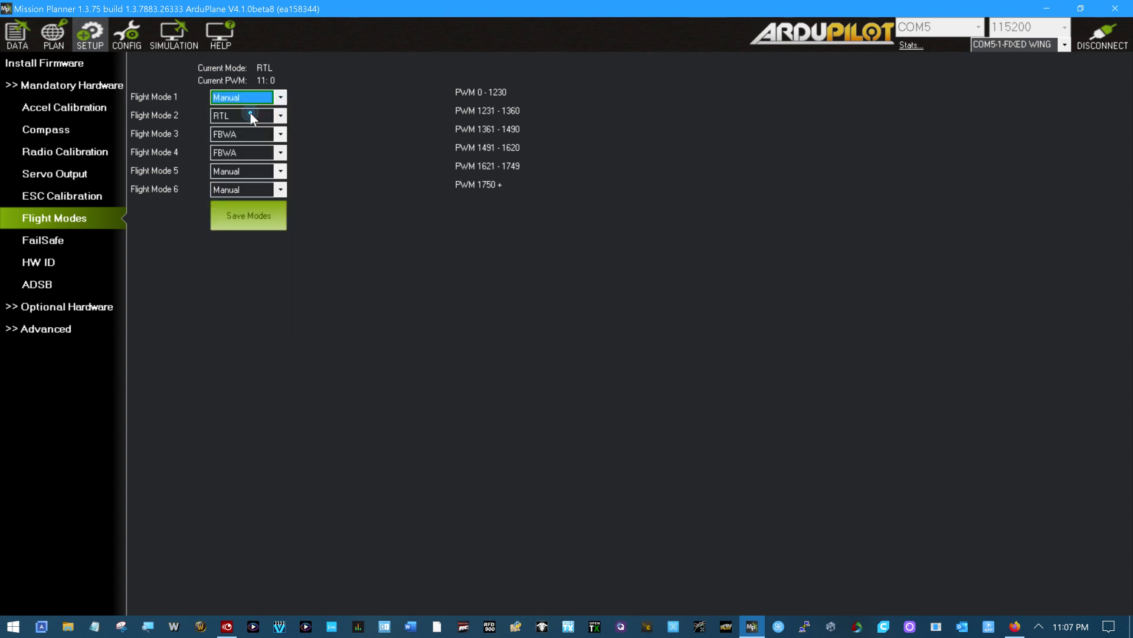
pyautogui.click(281, 115)
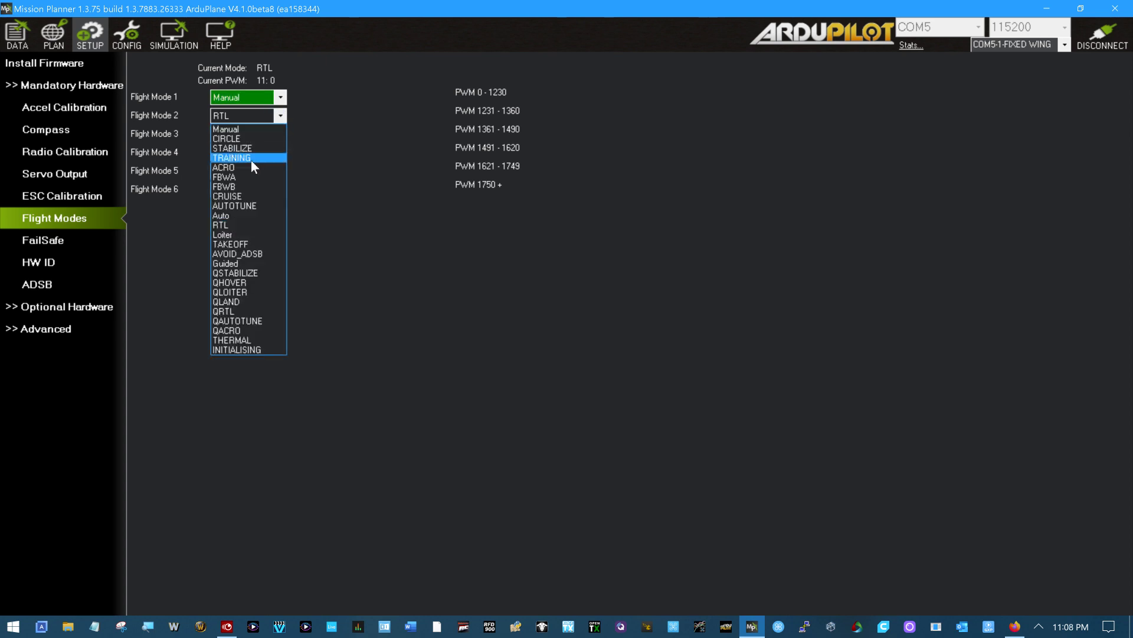
pyautogui.click(248, 195)
pyautogui.click(281, 134)
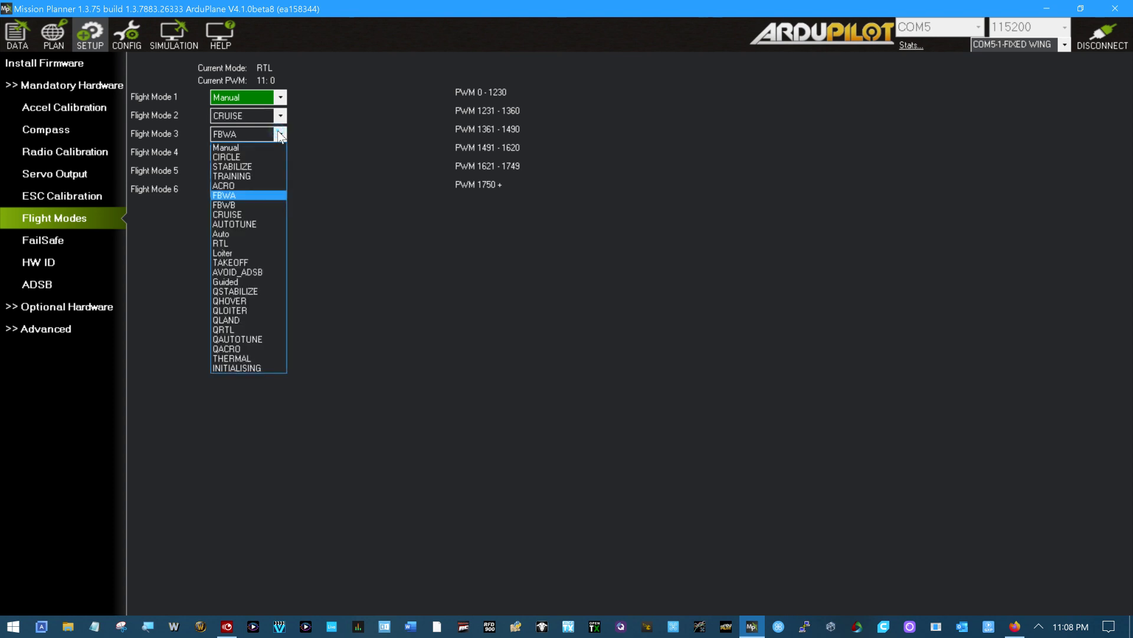
pyautogui.click(281, 134)
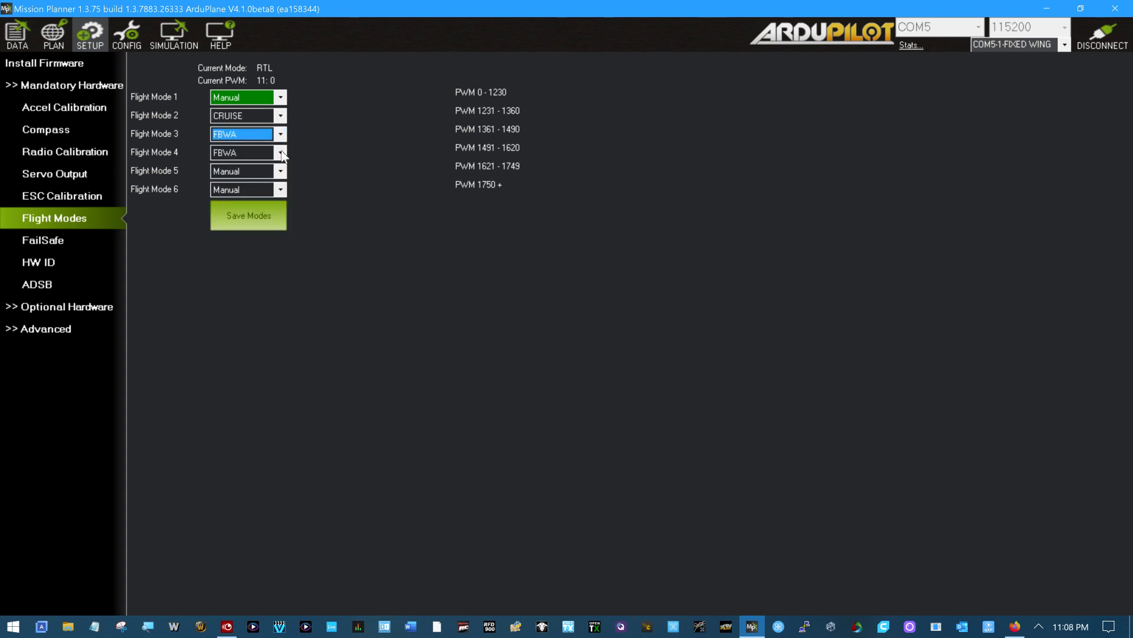
pyautogui.click(281, 152)
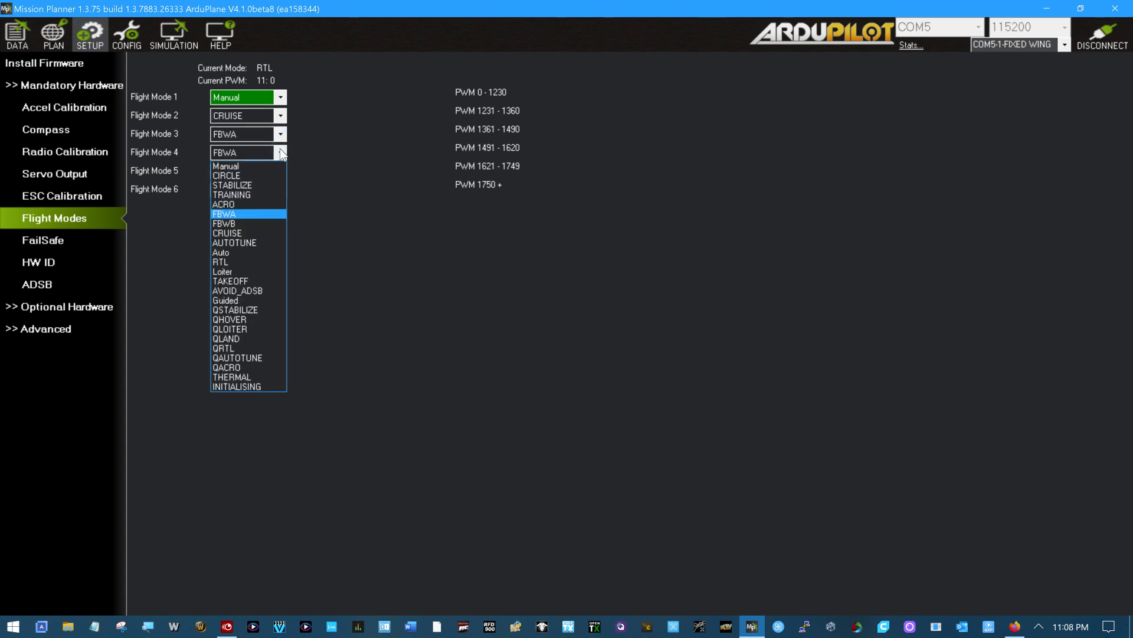
pyautogui.click(254, 176)
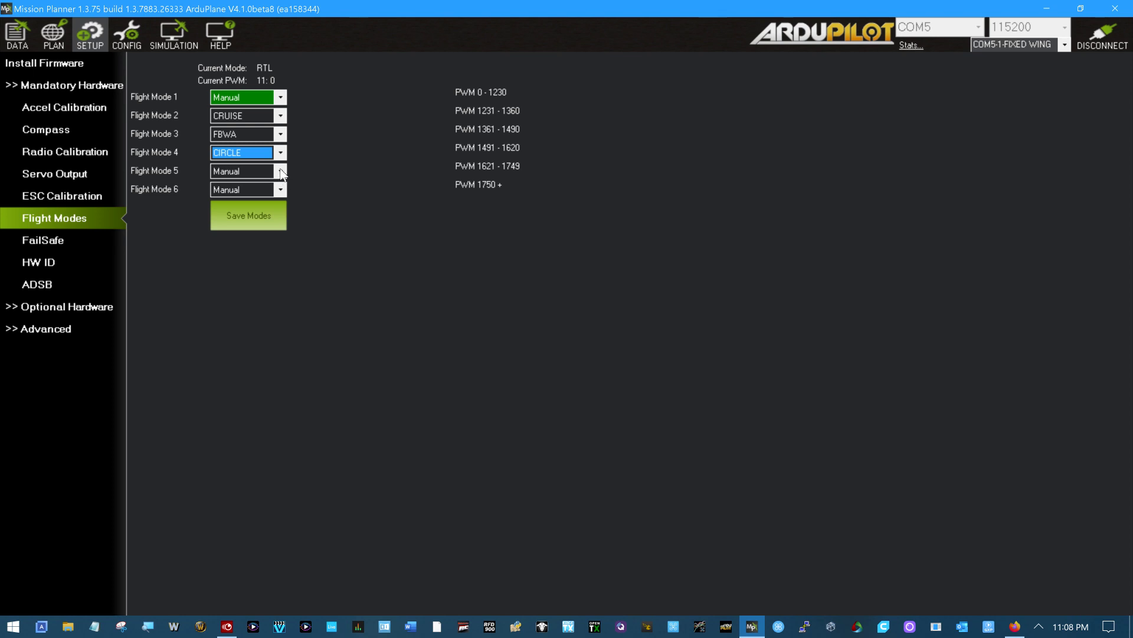
# Step: Choose Guided for Flight Mode 5 and Auto for Flight Mode 6, then save the modes
pyautogui.click(281, 172)
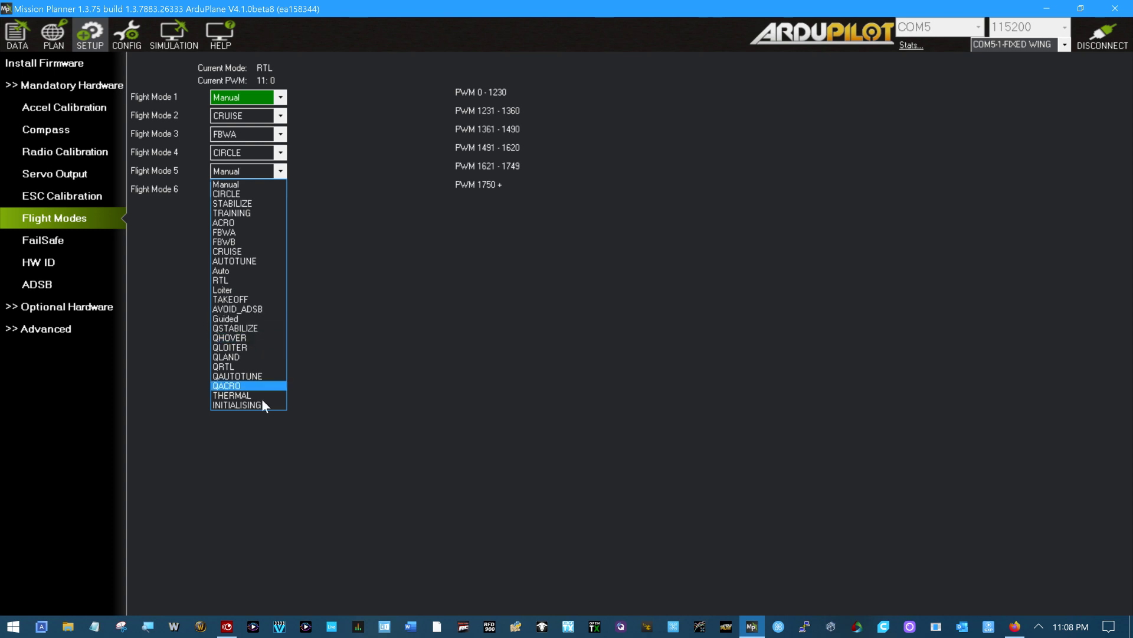
pyautogui.click(253, 318)
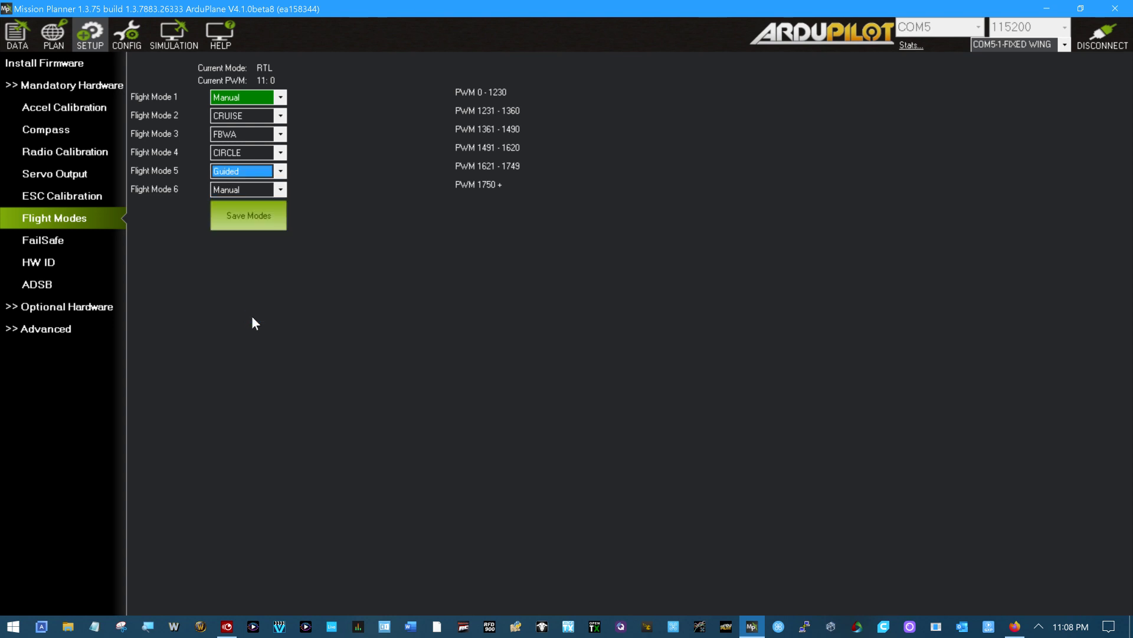
pyautogui.click(279, 190)
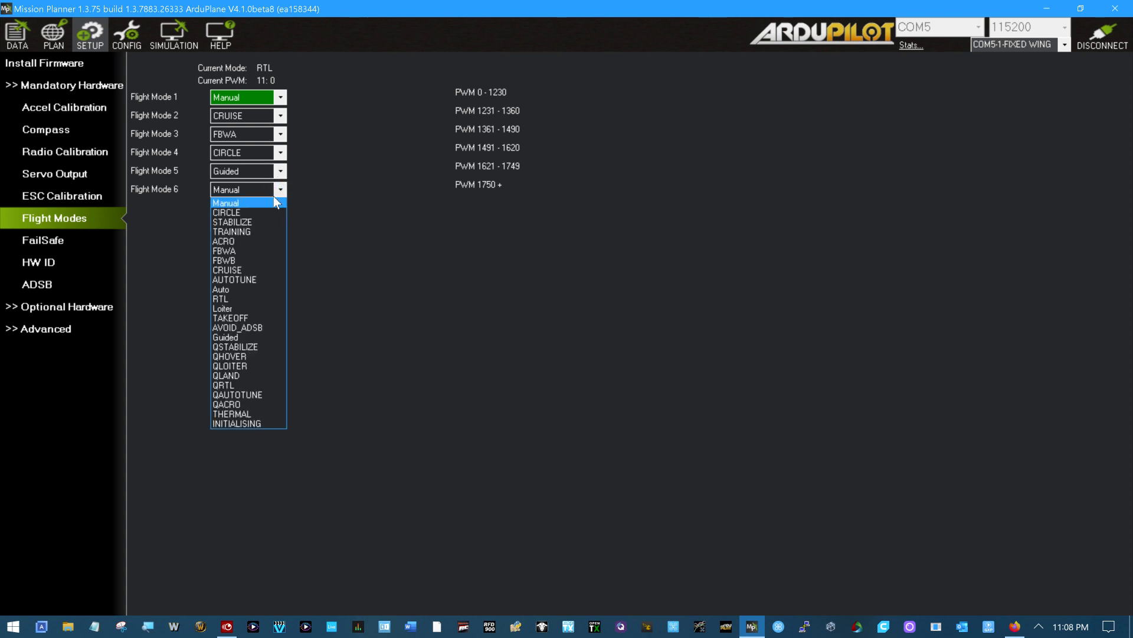
pyautogui.click(249, 289)
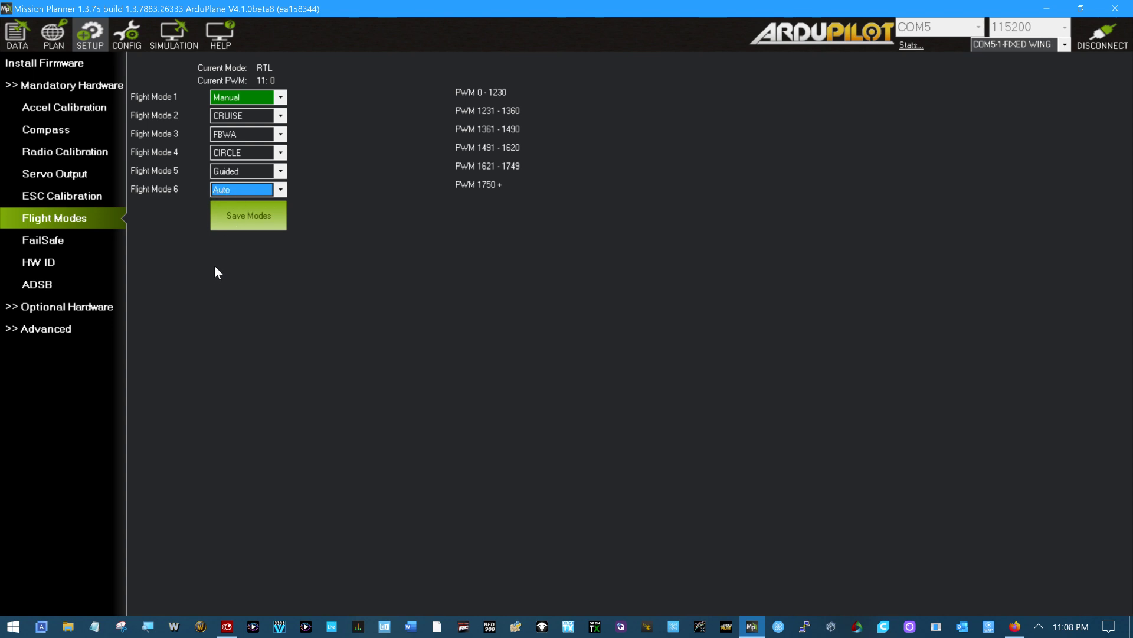
pyautogui.click(246, 217)
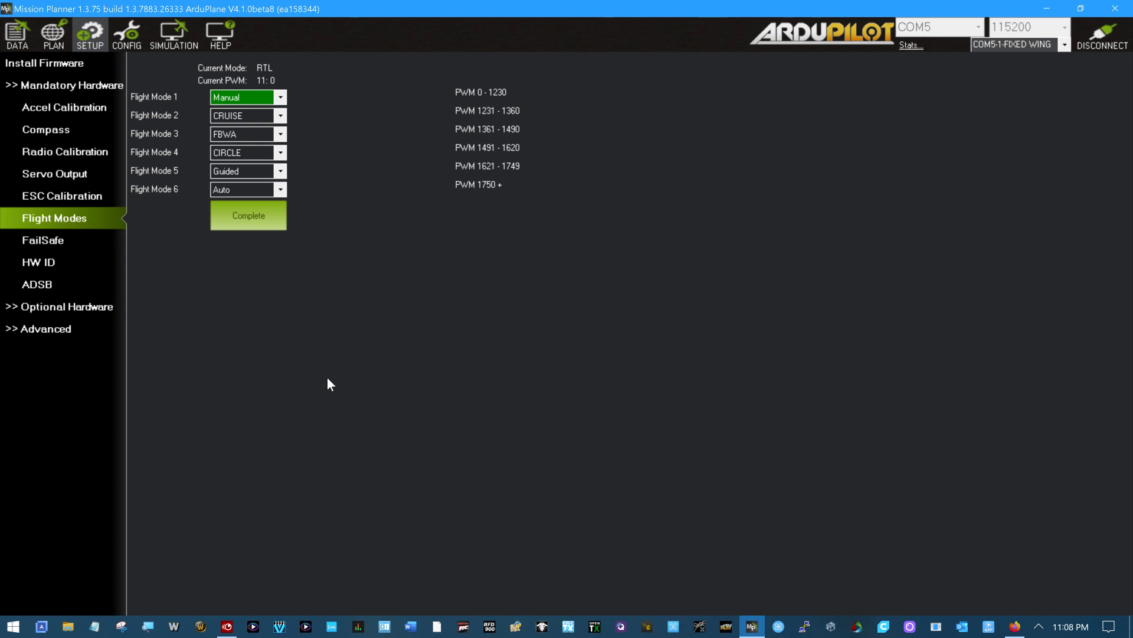
pyautogui.click(280, 95)
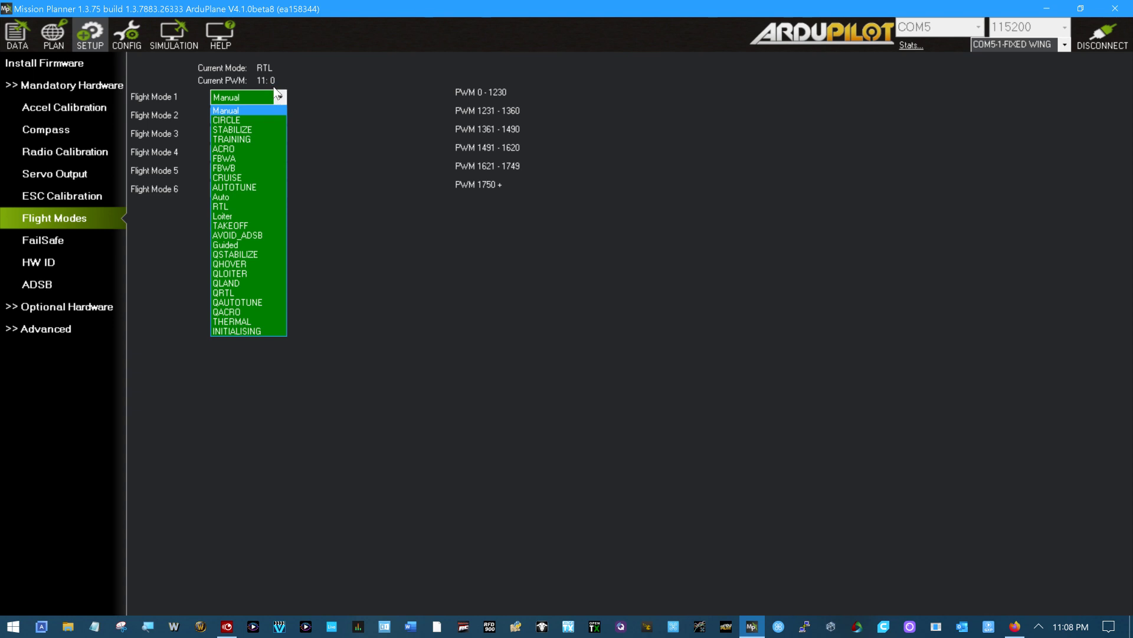
pyautogui.click(365, 137)
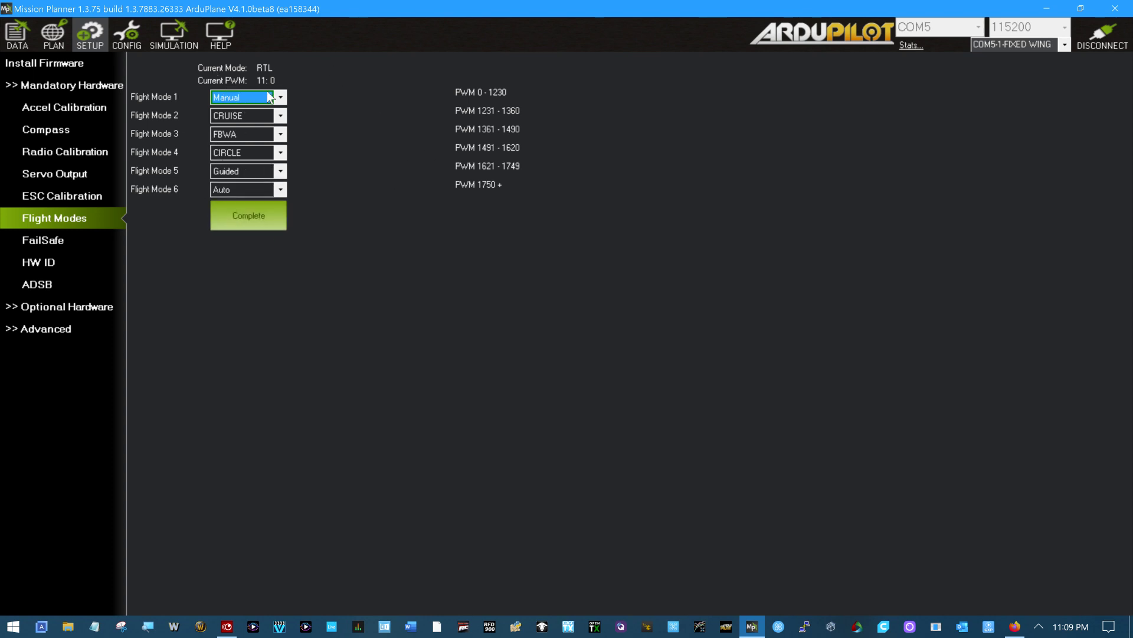
pyautogui.click(239, 218)
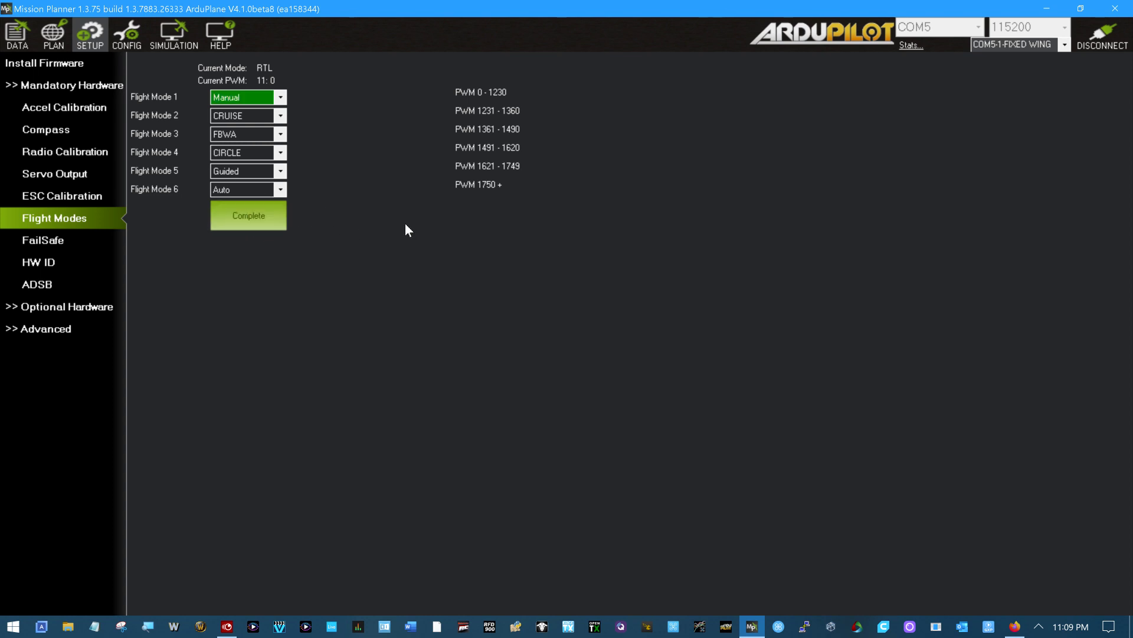
pyautogui.click(251, 215)
pyautogui.click(247, 114)
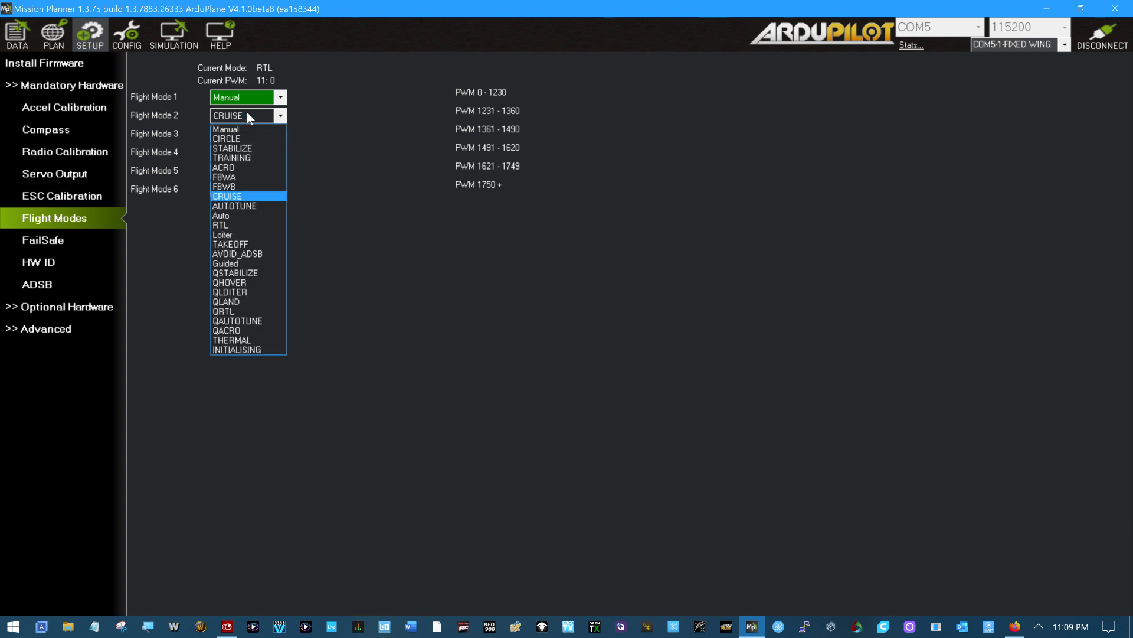
pyautogui.click(367, 175)
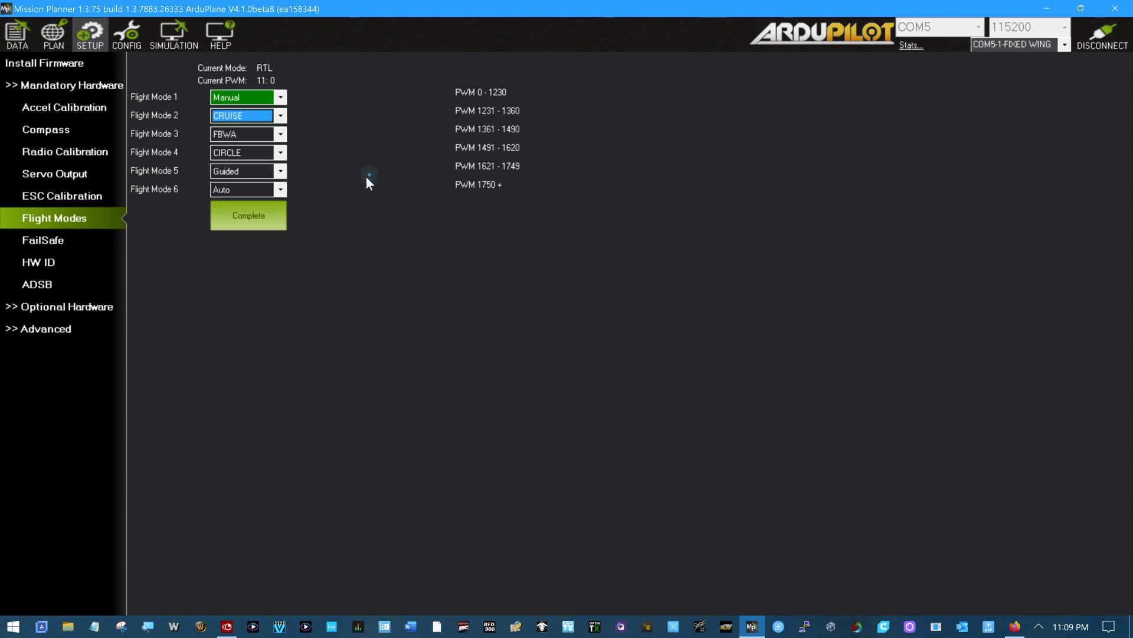
pyautogui.click(250, 216)
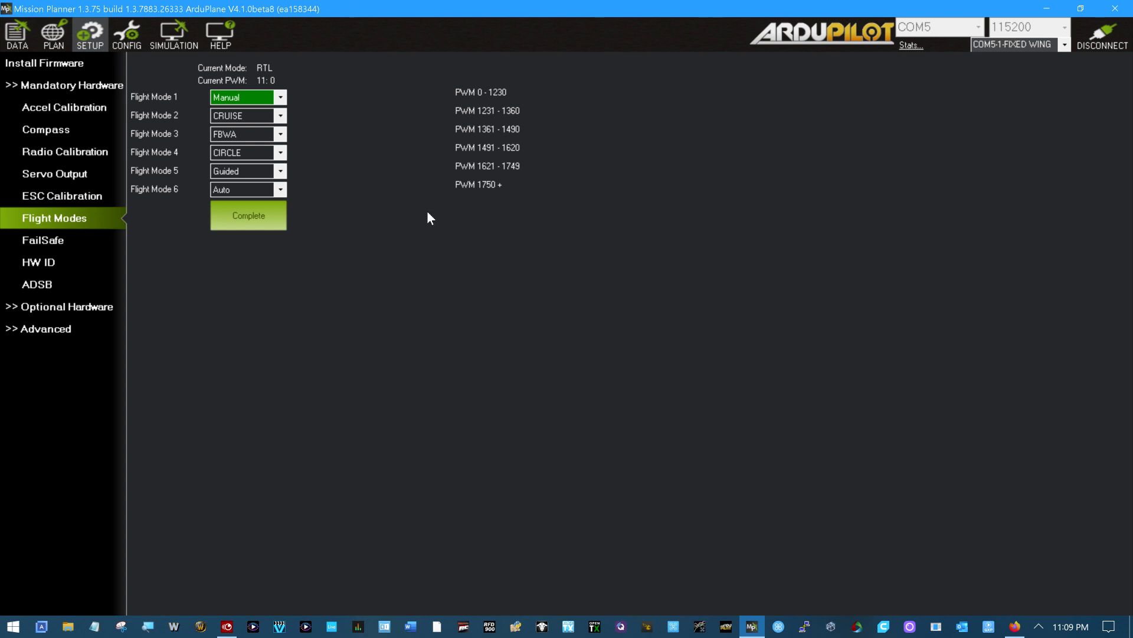